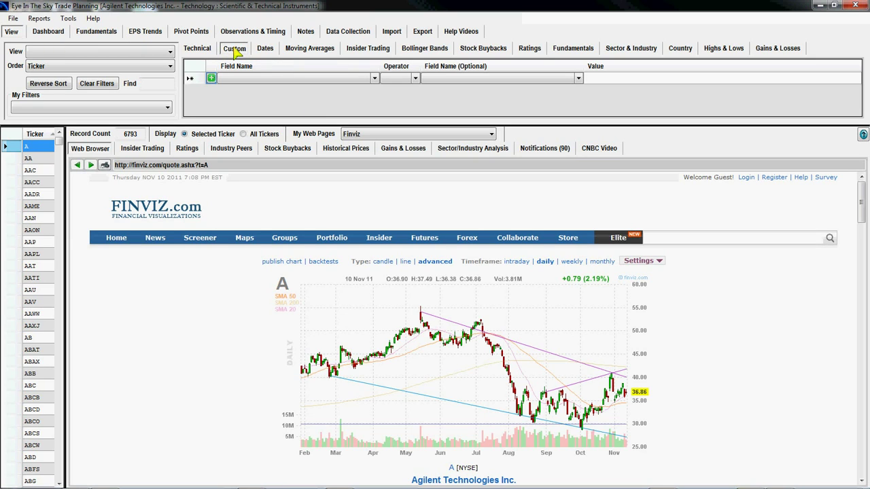
# - Start a new filter rule testing Volume with operator <= and a 10% difference
pyautogui.click(211, 79)
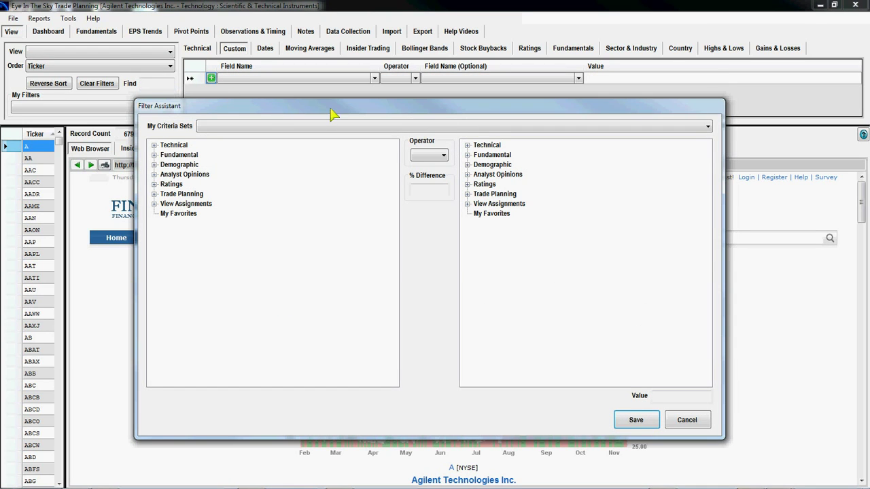
pyautogui.moveTo(331, 107); pyautogui.dragTo(334, 83)
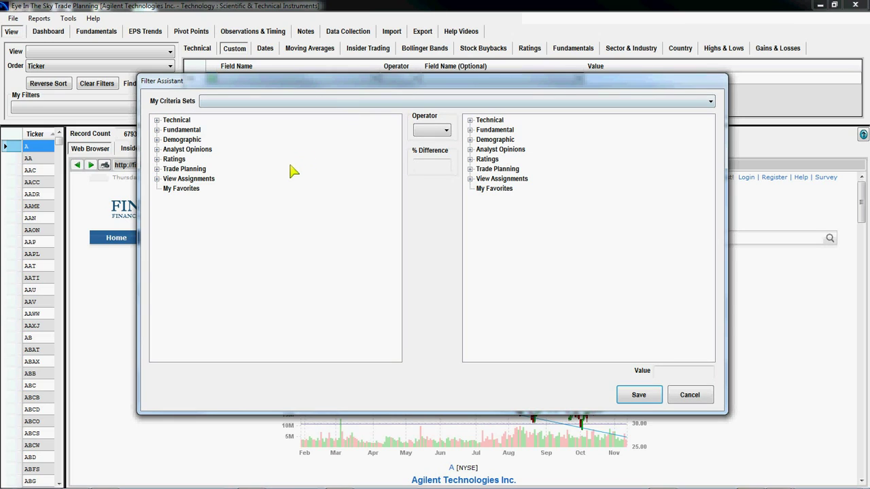
pyautogui.click(157, 120)
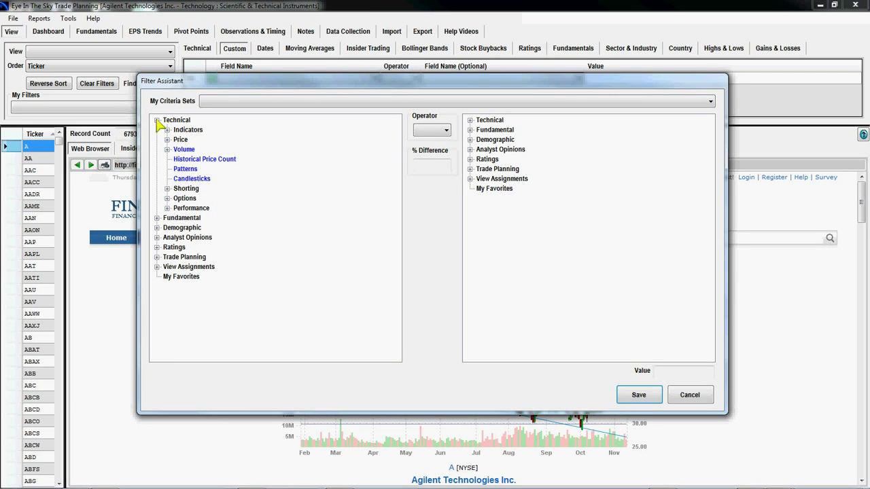
pyautogui.click(167, 150)
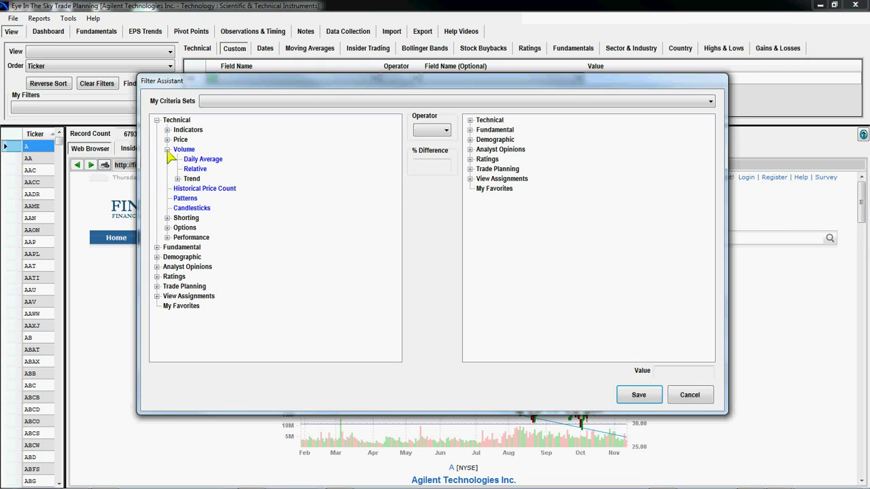
pyautogui.click(181, 150)
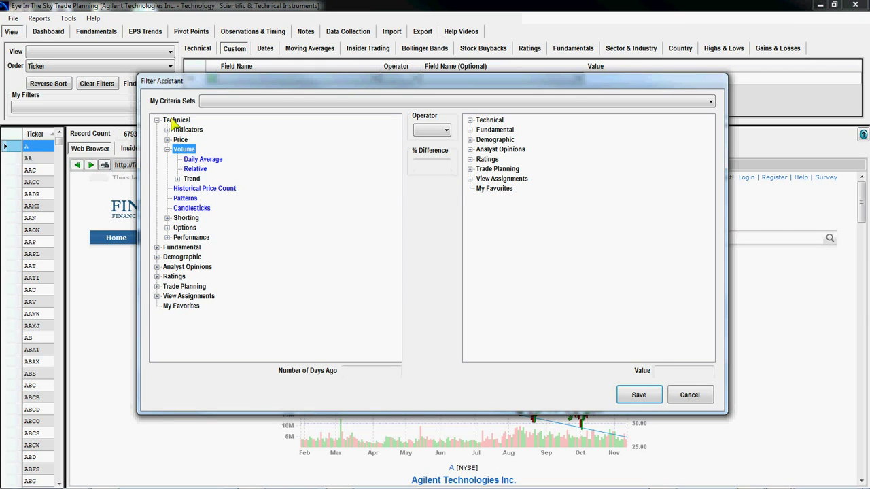
pyautogui.click(445, 131)
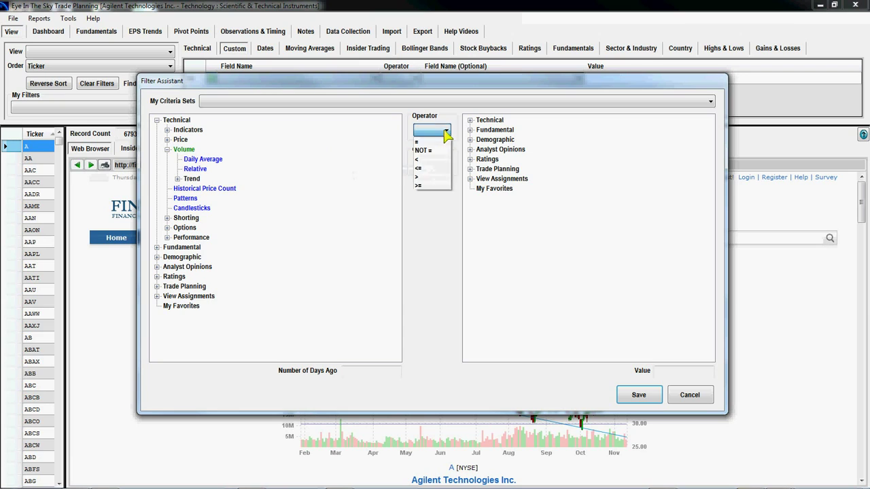
pyautogui.click(429, 171)
pyautogui.click(429, 164)
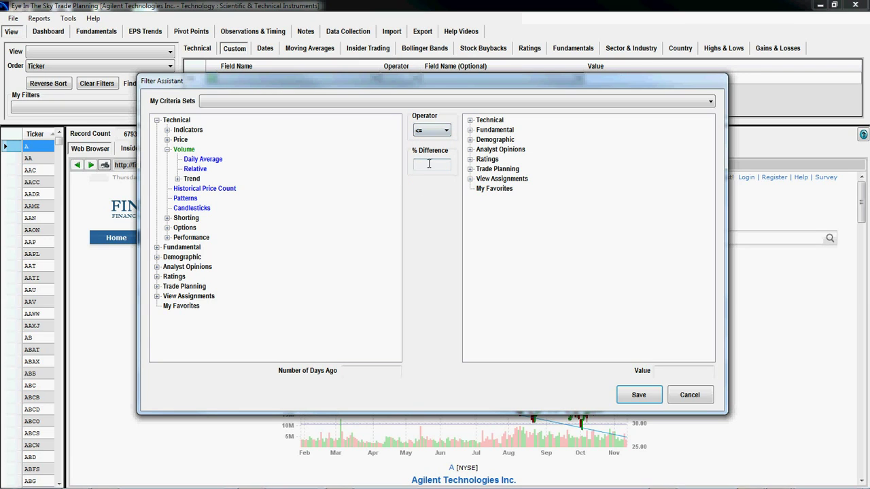
pyautogui.write('10')
pyautogui.press('Tab')
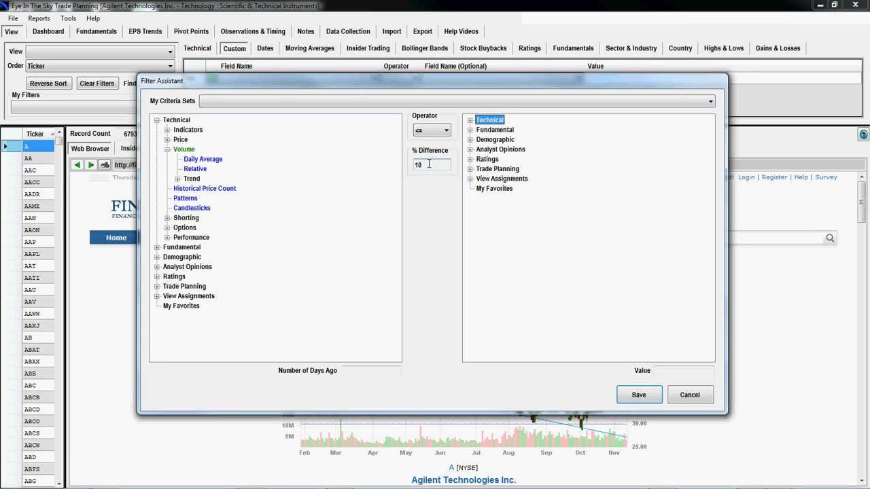
# - Compare it against Volume from 1 day ago
pyautogui.doubleClick(478, 121)
pyautogui.click(497, 150)
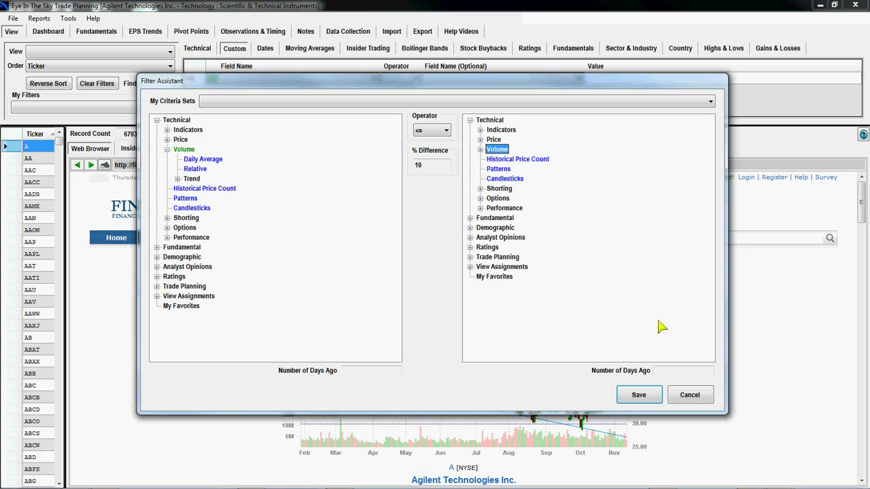
pyautogui.click(664, 370)
pyautogui.write('1')
pyautogui.click(646, 397)
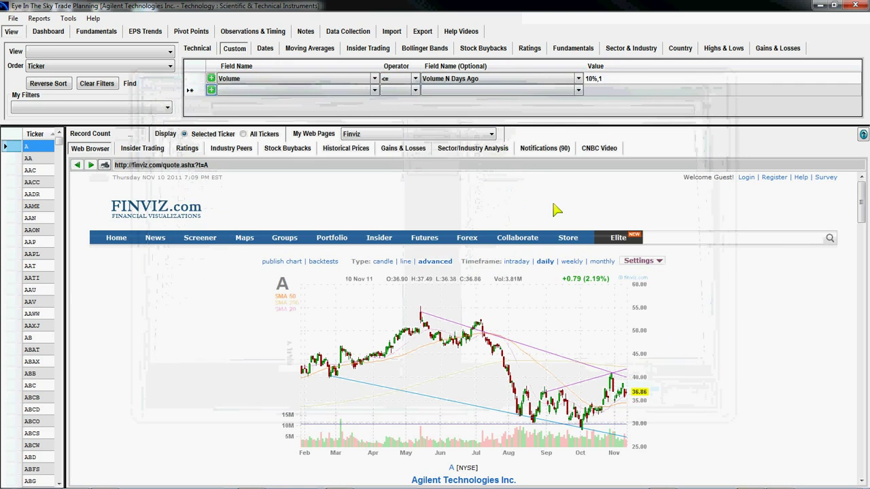
pyautogui.click(503, 79)
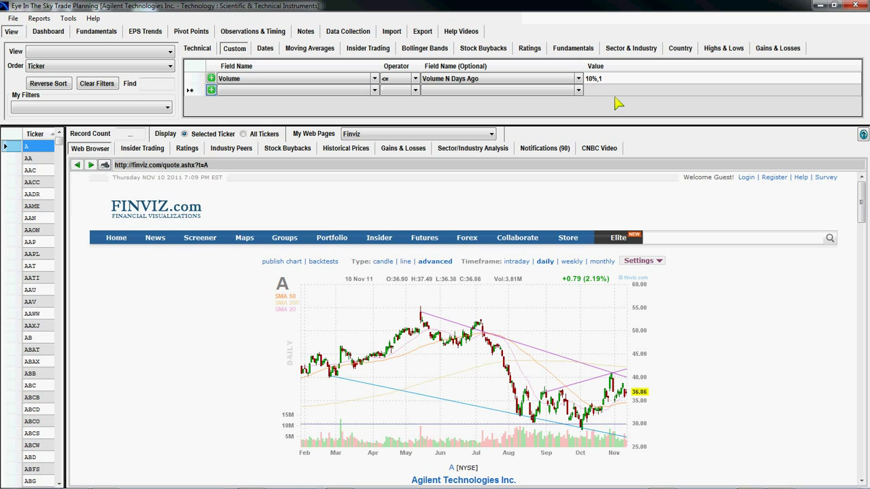
pyautogui.click(122, 133)
# - Edit the rule to Closing price <= Opening price, keeping the 10% difference, and save
pyautogui.click(212, 78)
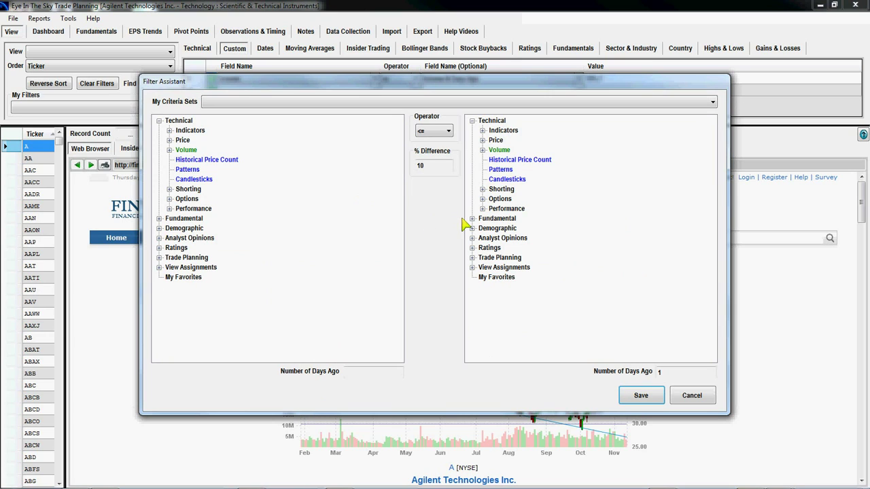
pyautogui.click(169, 141)
pyautogui.moveTo(196, 151); pyautogui.dragTo(198, 161)
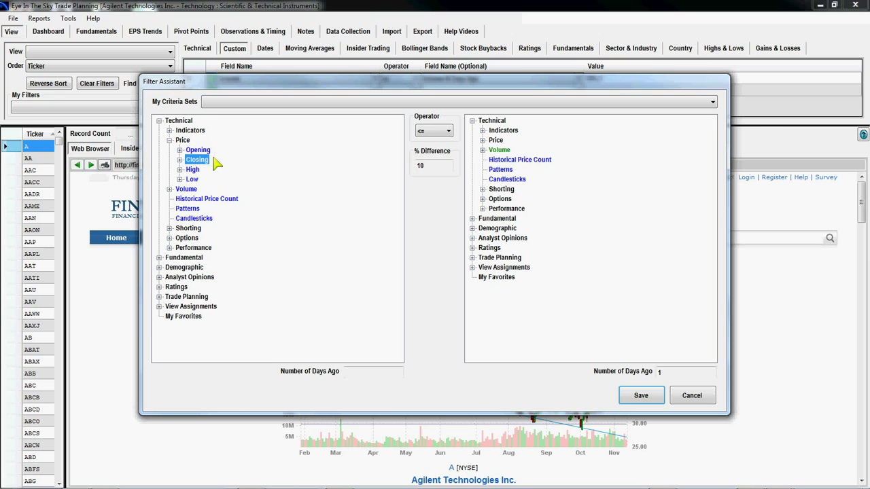
pyautogui.click(482, 140)
pyautogui.click(510, 151)
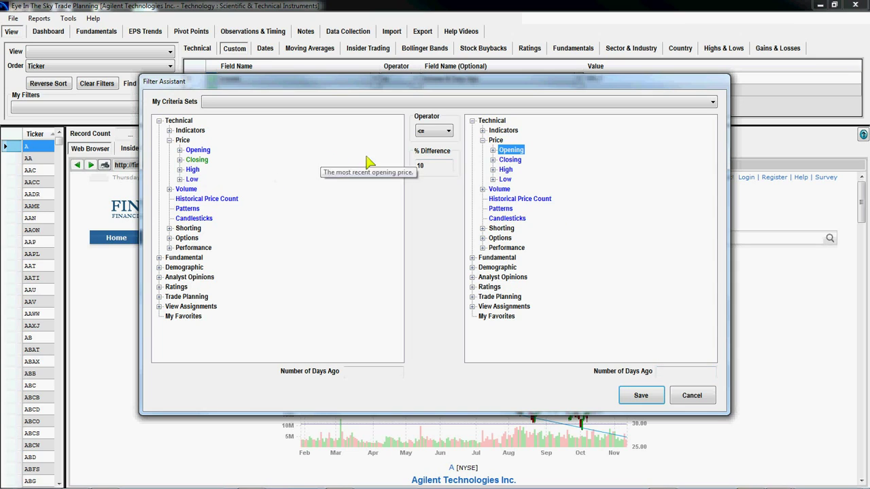
pyautogui.click(435, 131)
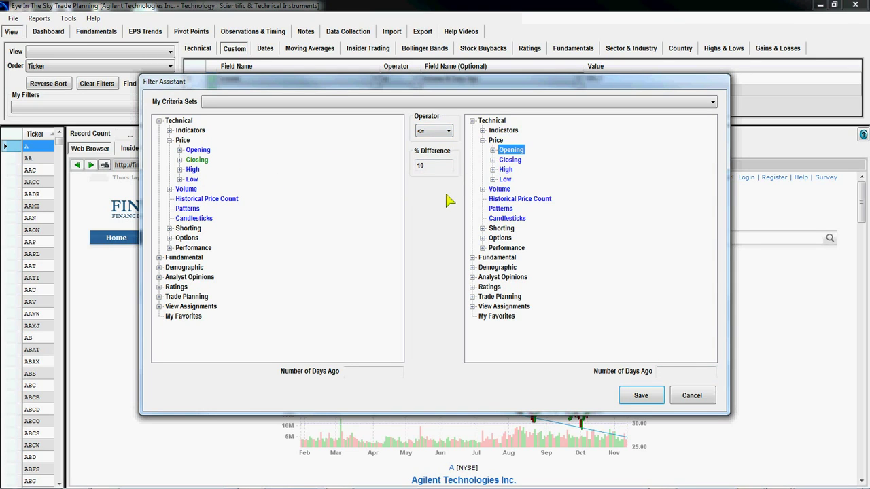
pyautogui.click(446, 131)
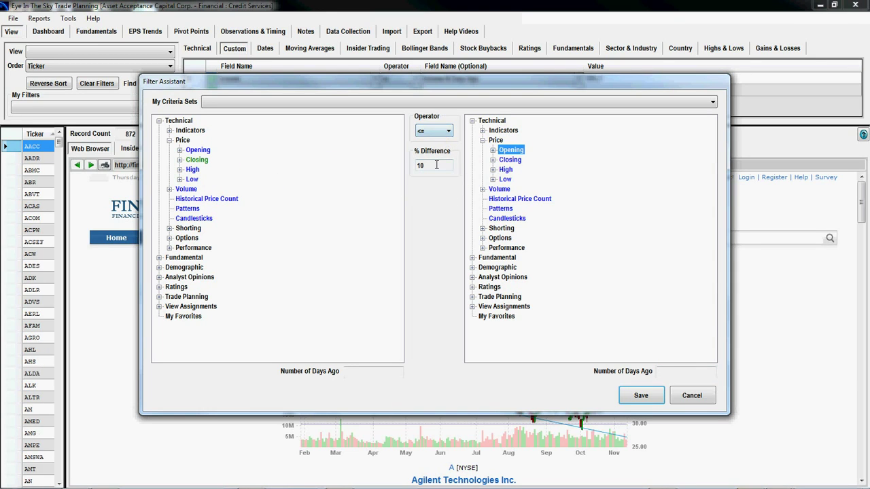
pyautogui.click(641, 396)
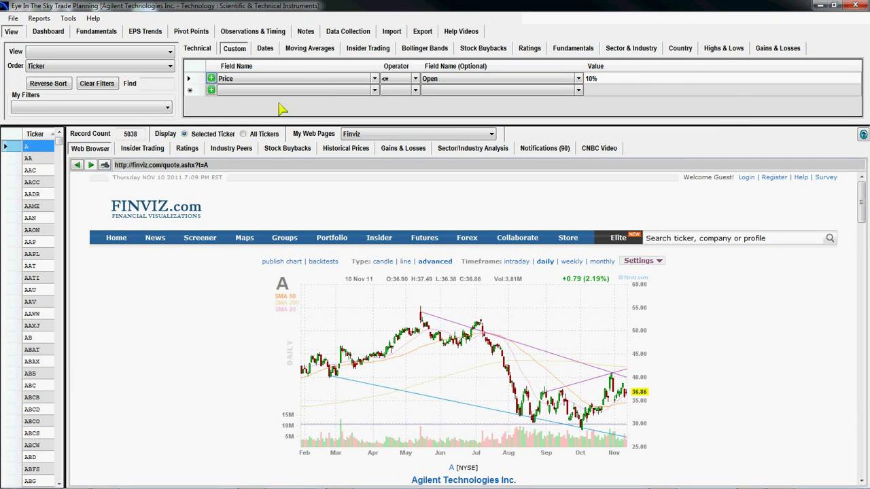
# - Change the rule to Volume <= a fixed value of 100000 at 10%, and save
pyautogui.click(212, 79)
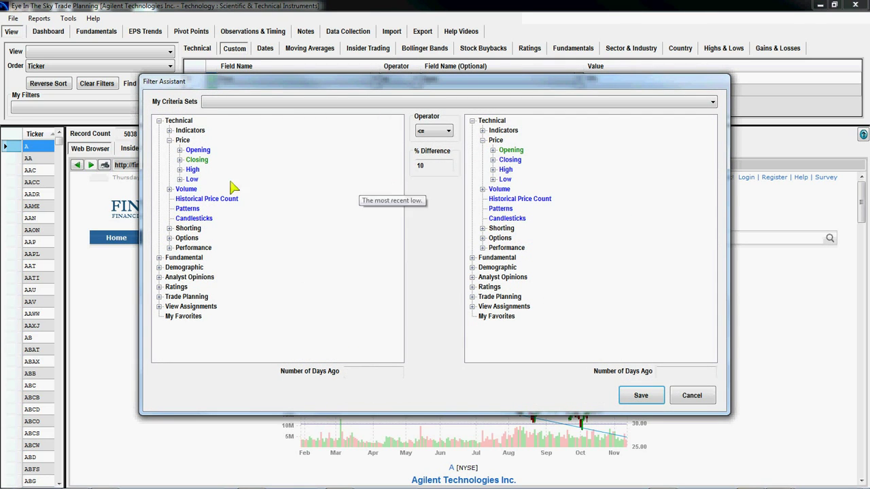
pyautogui.click(187, 190)
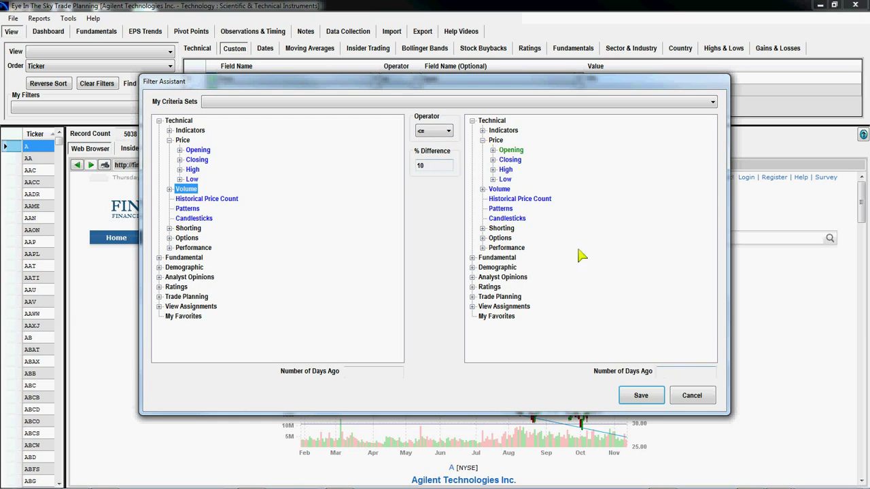
pyautogui.click(496, 121)
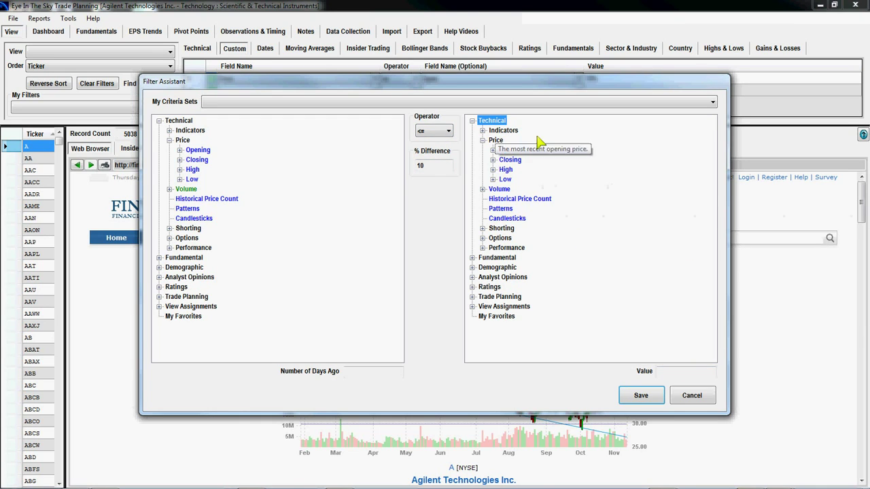
pyautogui.click(472, 120)
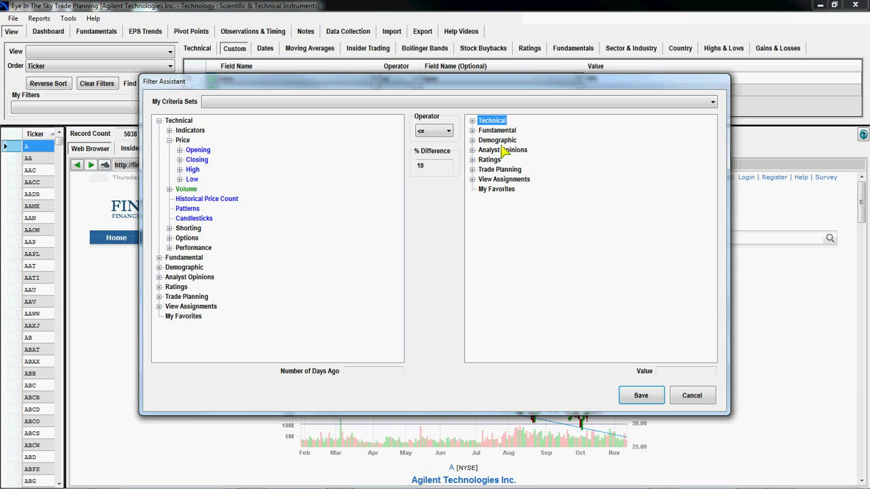
pyautogui.click(680, 371)
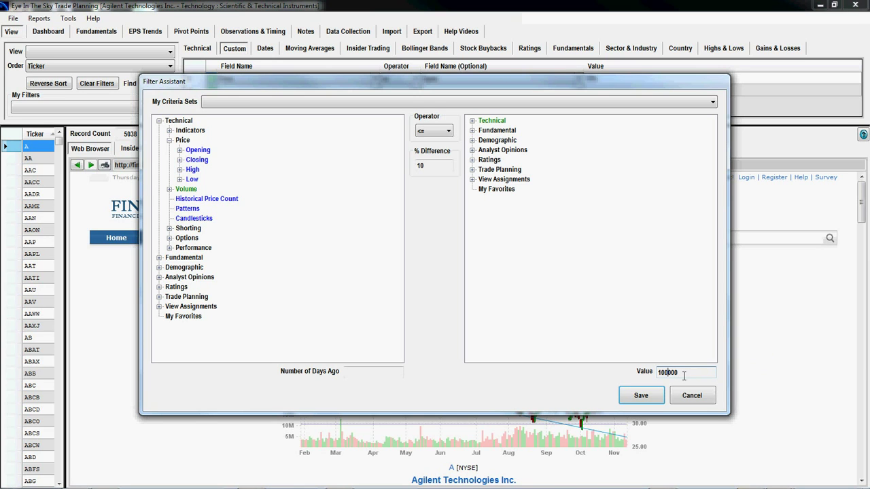
pyautogui.click(641, 397)
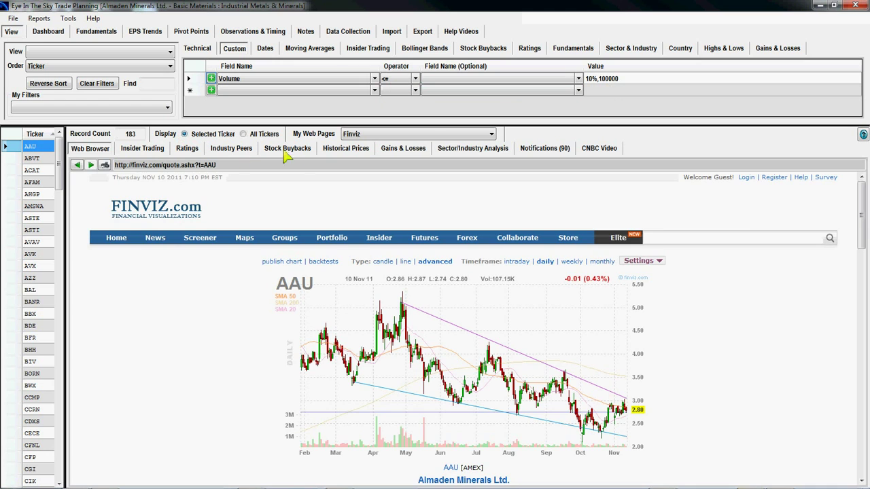
# - Check AAU's historical prices, noting latest volume 107,151, then reopen the Volume rule
pyautogui.click(346, 151)
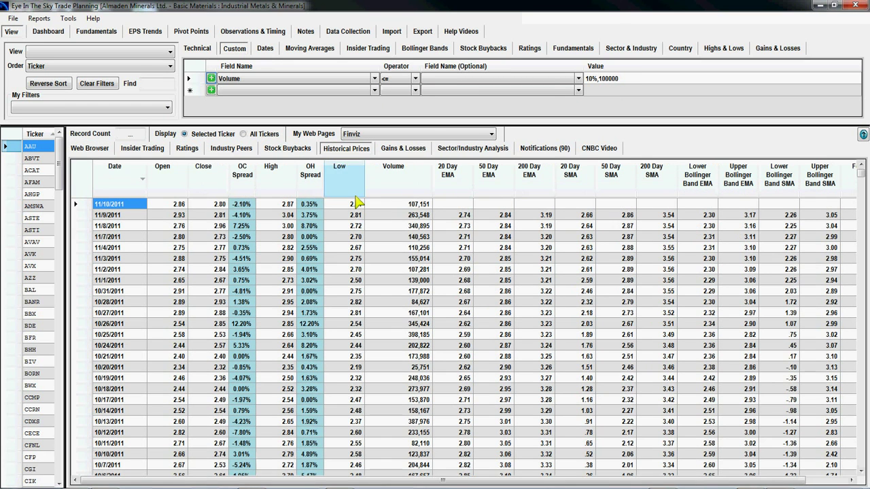
pyautogui.click(423, 205)
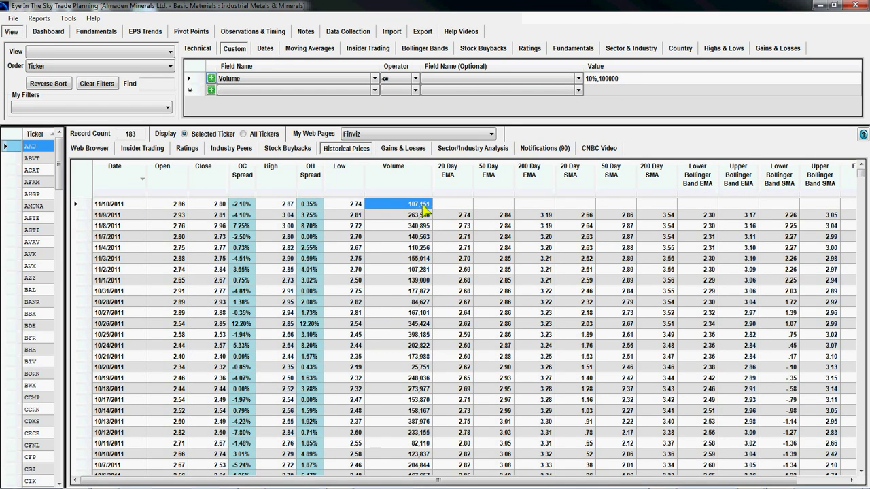
pyautogui.click(212, 79)
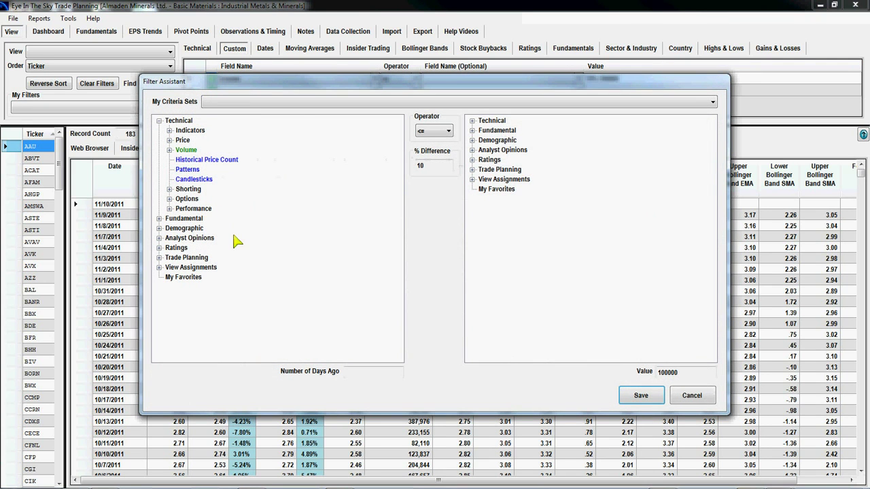
# - Set the tested field to the lower 20-day SMA Bollinger band, 1 day ago, with a 5% difference
pyautogui.click(168, 131)
pyautogui.click(179, 218)
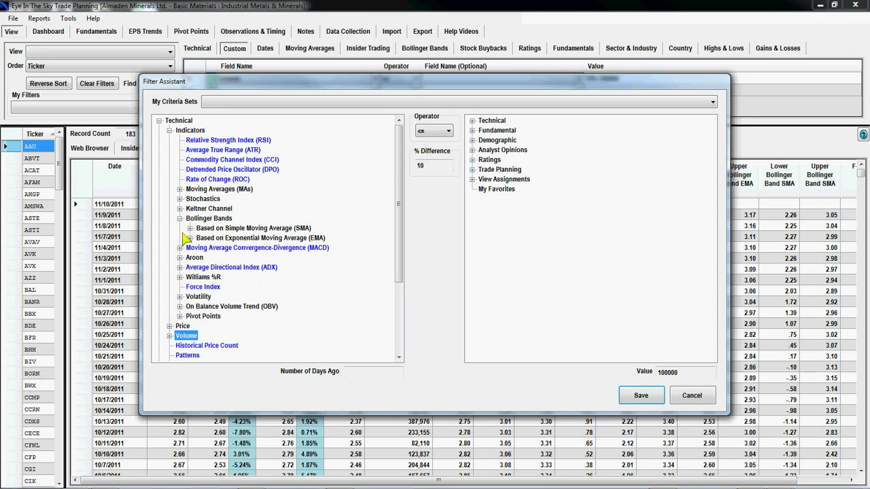
pyautogui.click(190, 228)
pyautogui.click(231, 239)
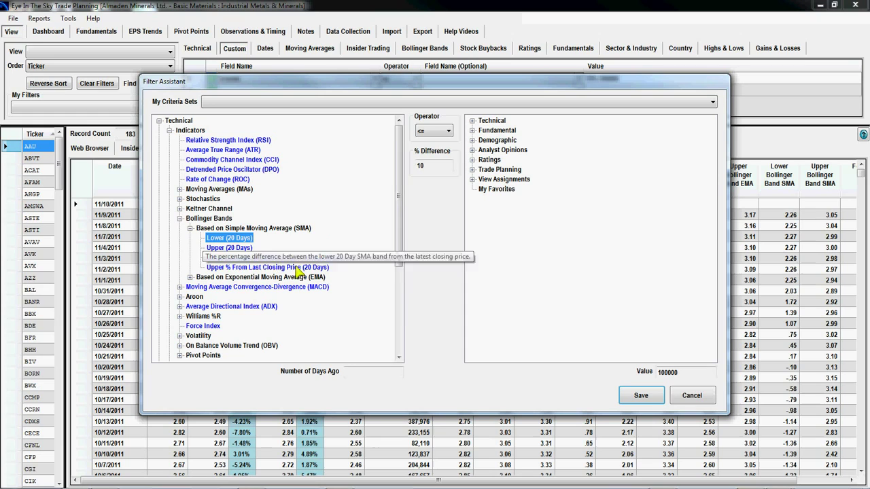
pyautogui.click(358, 371)
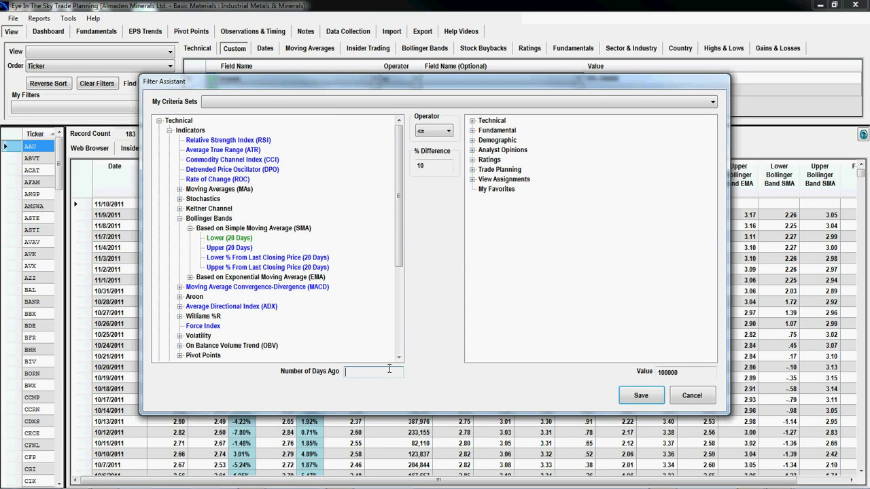
pyautogui.doubleClick(423, 166)
pyautogui.write('5')
# - Compare against the upper 20-day SMA Bollinger band, 1 day ago, and save the squeeze rule
pyautogui.click(474, 121)
pyautogui.click(482, 130)
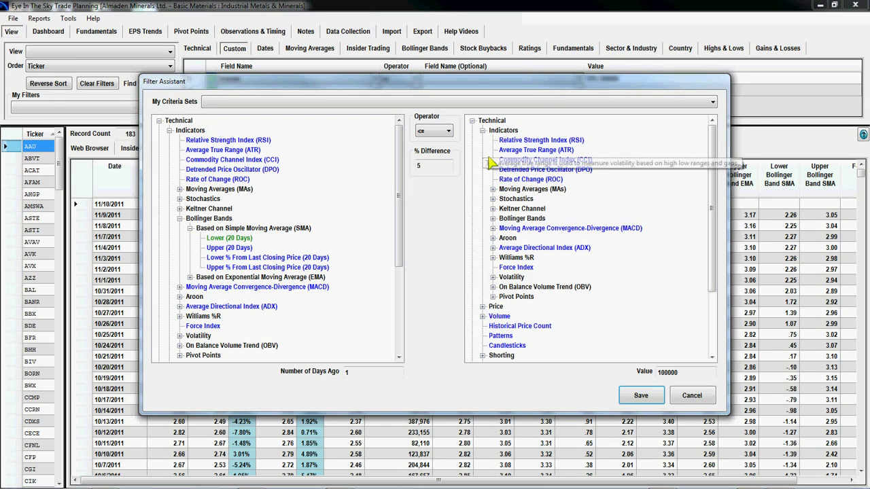
pyautogui.click(493, 219)
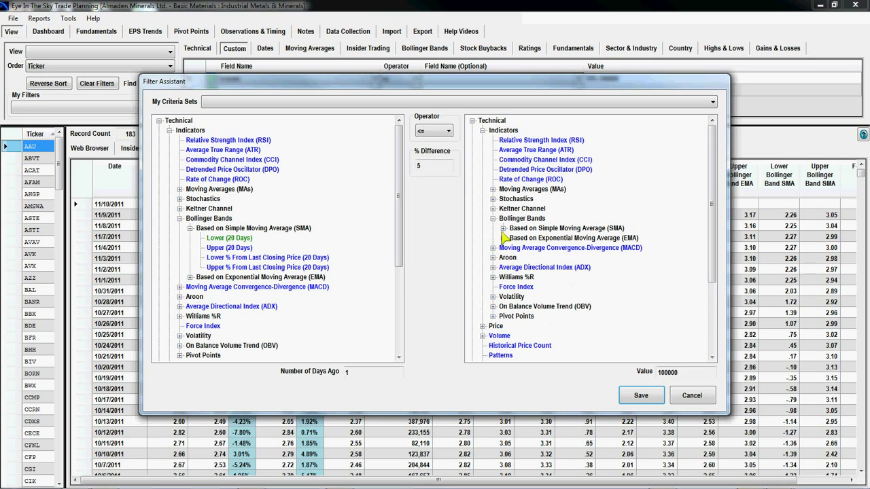
pyautogui.click(503, 228)
pyautogui.click(542, 248)
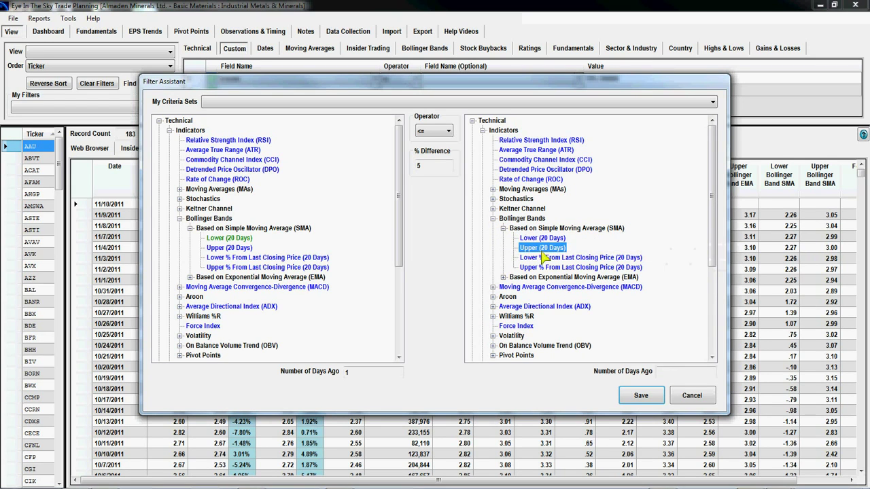
pyautogui.click(675, 375)
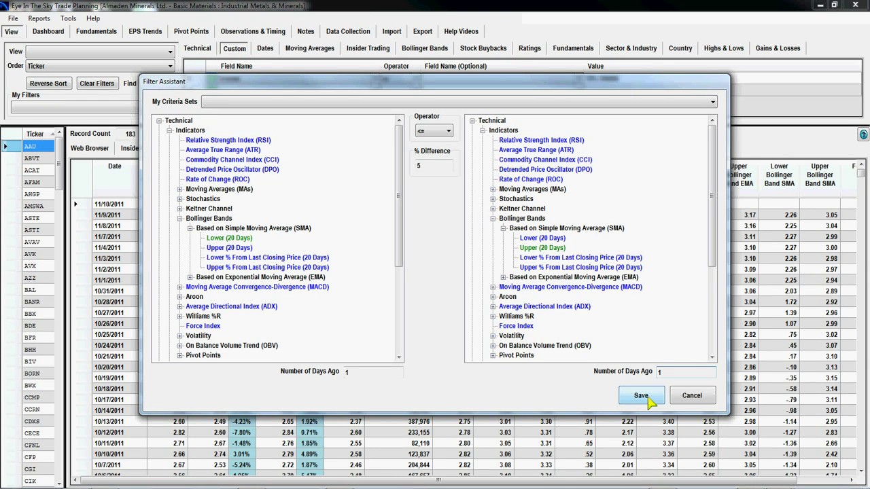
pyautogui.click(646, 400)
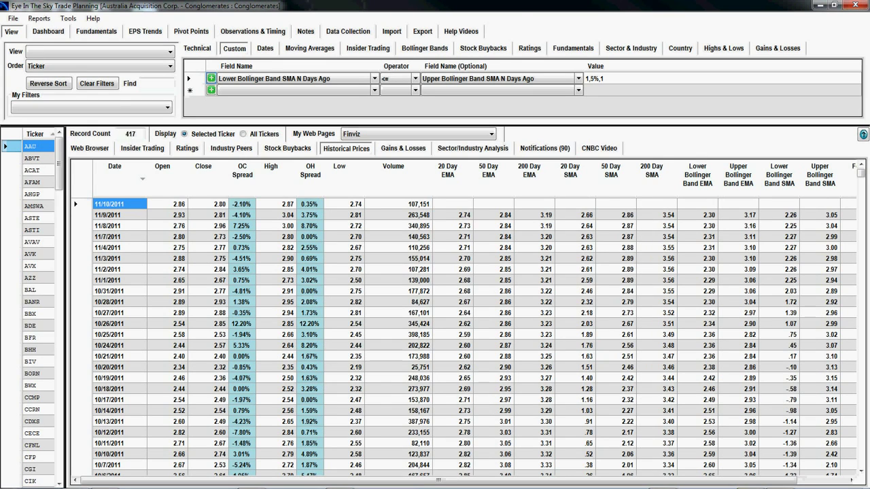
# - Add a Technical dashboard rule named 'Bollinger Band' of type PRO and begin its condition
pyautogui.click(54, 32)
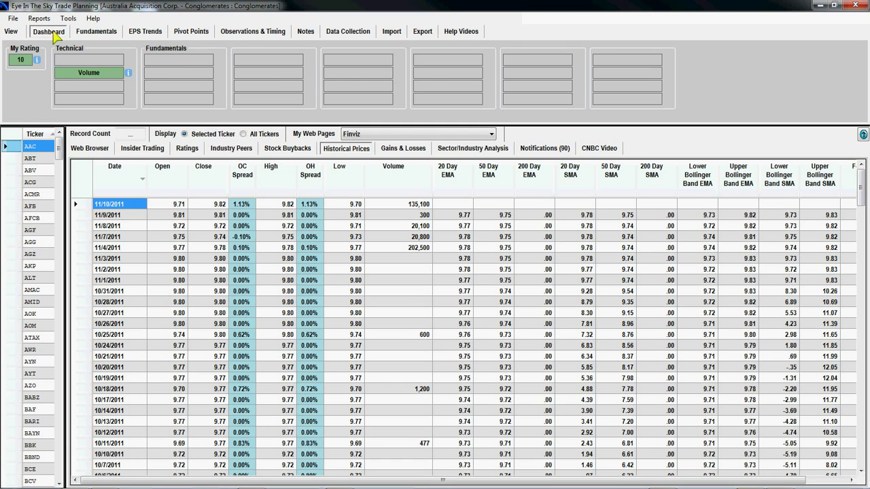
pyautogui.click(90, 69)
pyautogui.click(182, 115)
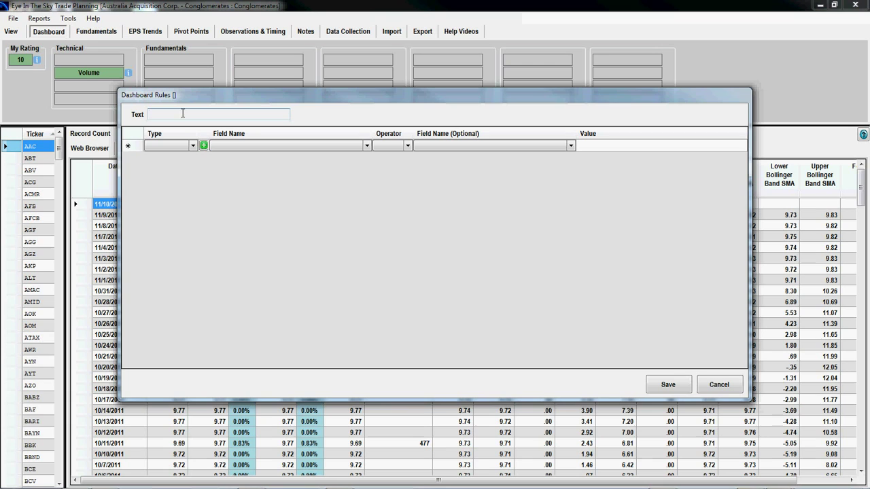
pyautogui.write('Bollinger Bands')
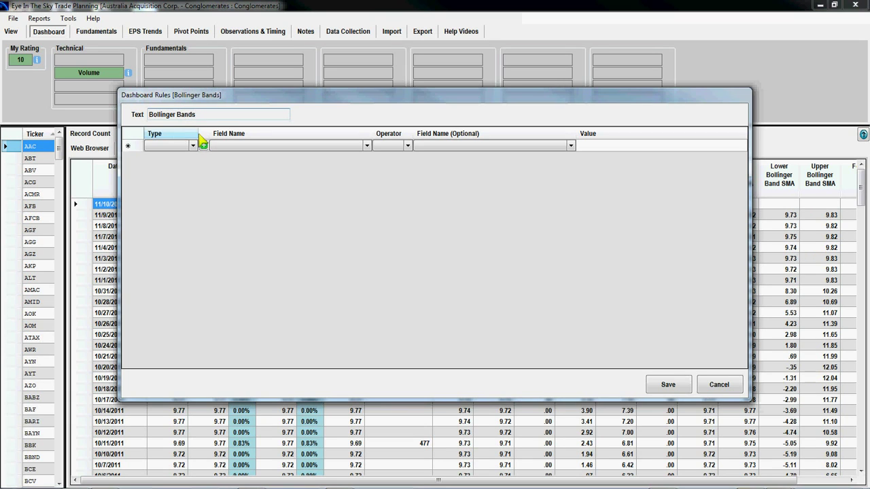
pyautogui.click(196, 145)
pyautogui.click(194, 146)
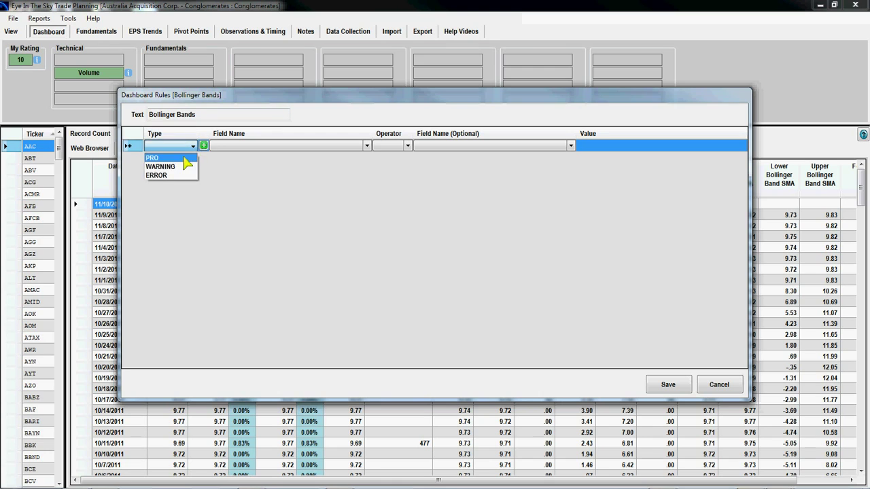
pyautogui.click(188, 157)
pyautogui.click(203, 146)
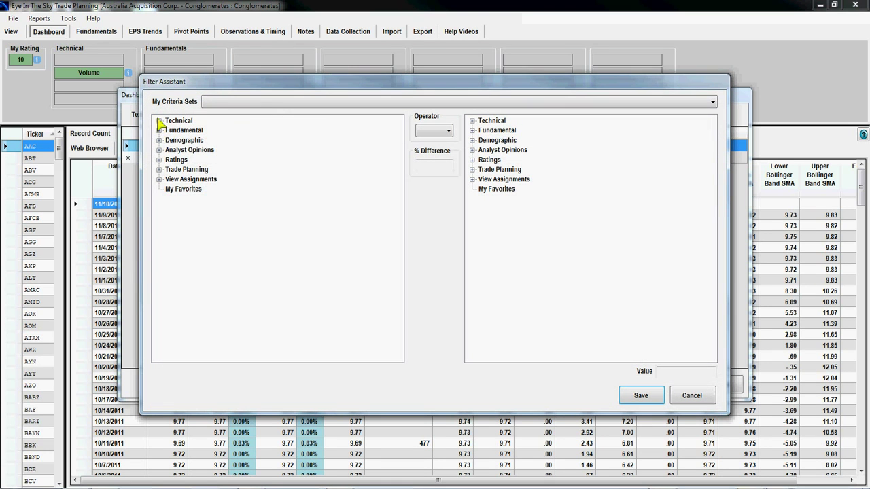
# - Pick the lower 20-day SMA Bollinger band, 1 day ago, as the tested field
pyautogui.click(158, 120)
pyautogui.click(169, 131)
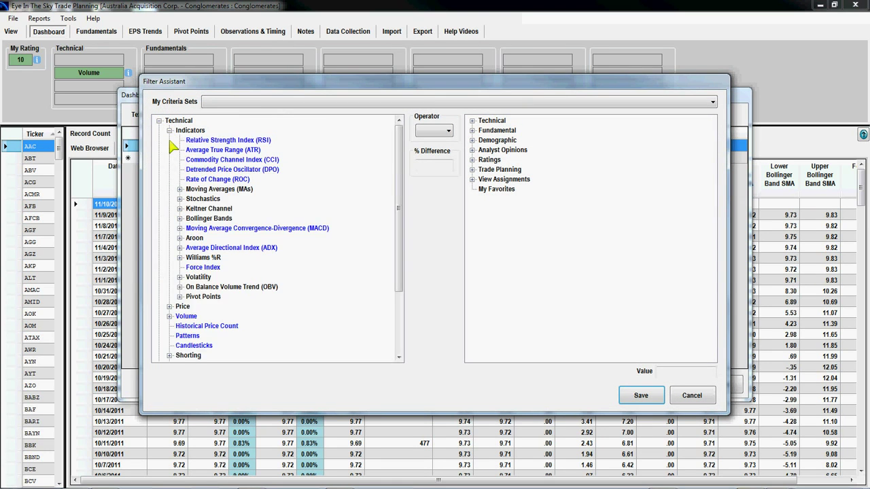
pyautogui.click(180, 218)
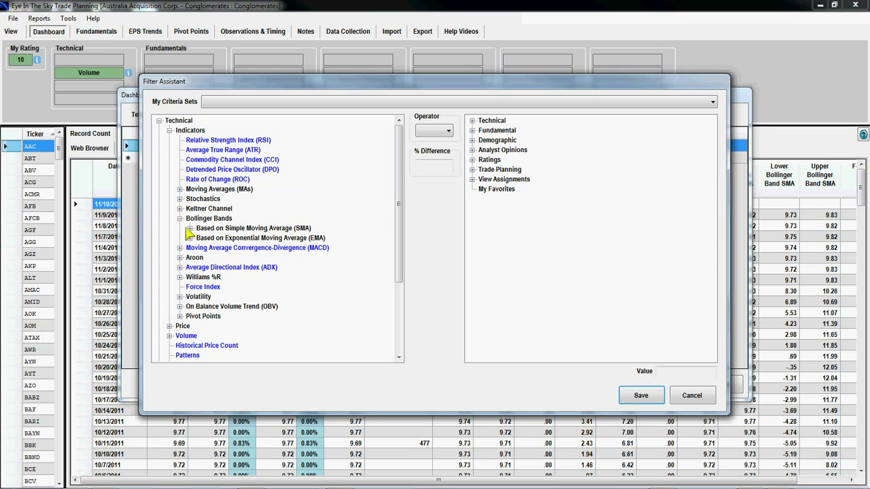
pyautogui.click(190, 228)
pyautogui.click(224, 243)
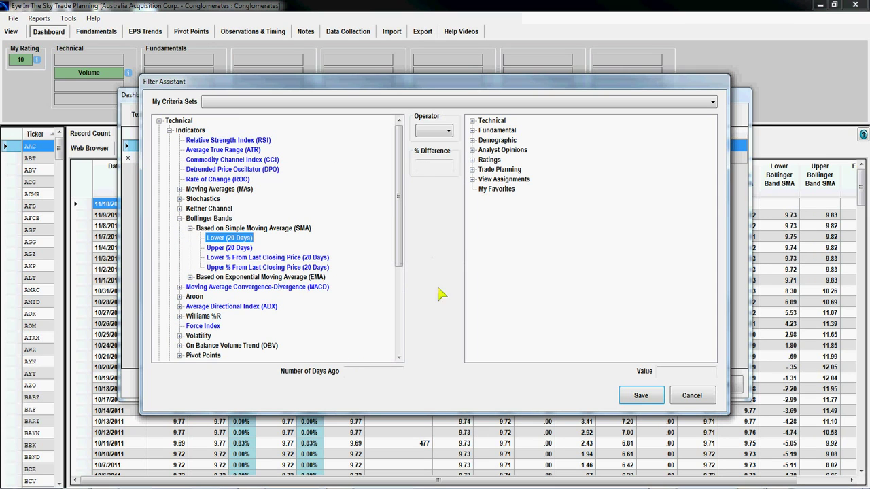
pyautogui.click(369, 374)
pyautogui.write('1')
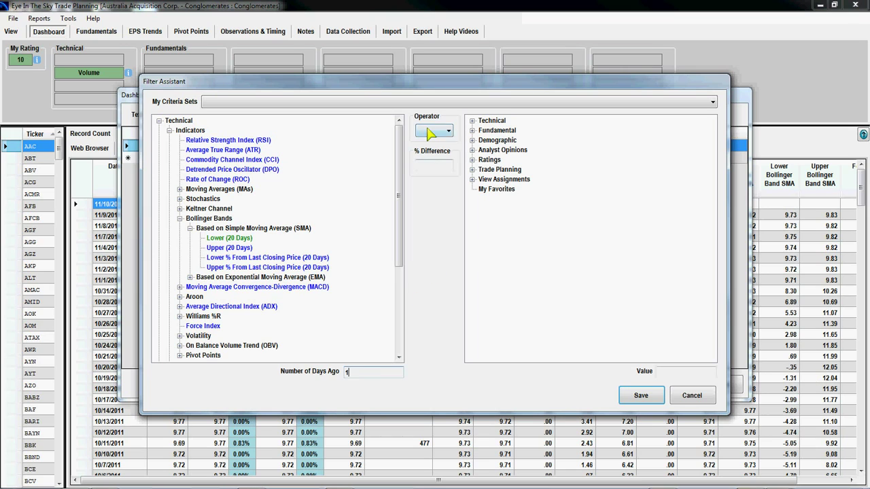
# - Set the operator to <= with a 5% allowed difference
pyautogui.click(433, 130)
pyautogui.click(439, 170)
pyautogui.click(435, 164)
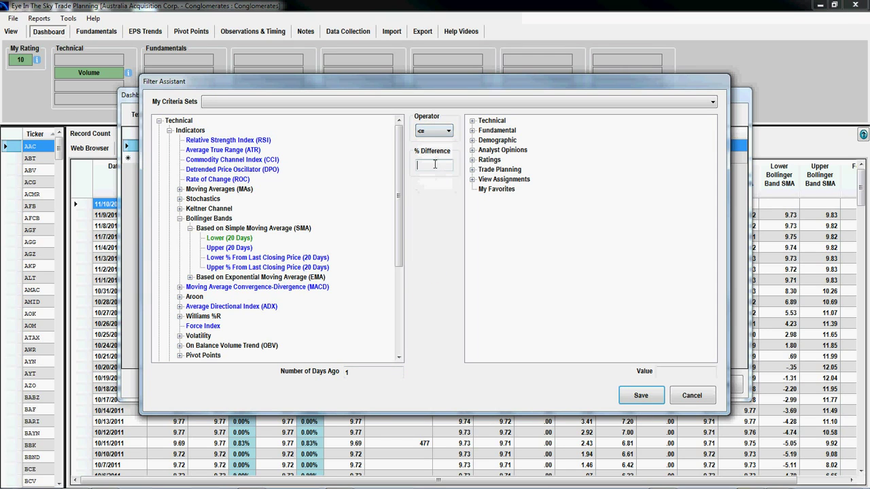
pyautogui.write('10')
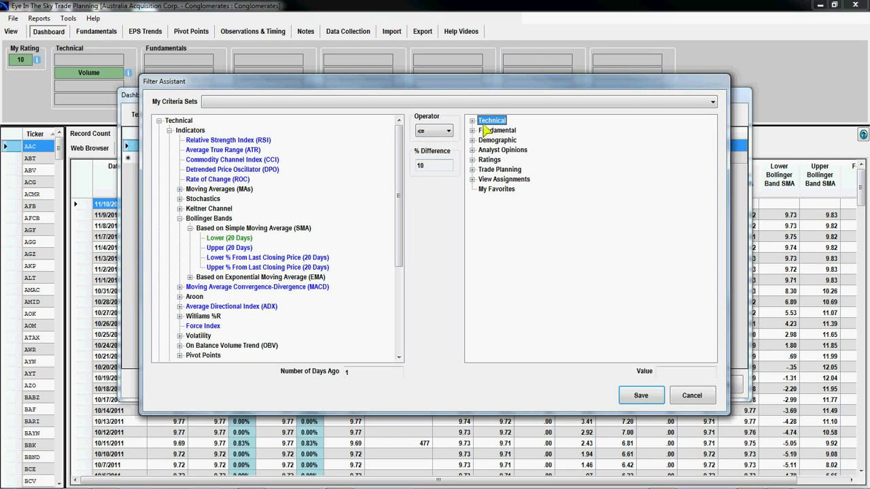
pyautogui.click(472, 121)
pyautogui.doubleClick(432, 165)
pyautogui.write('5')
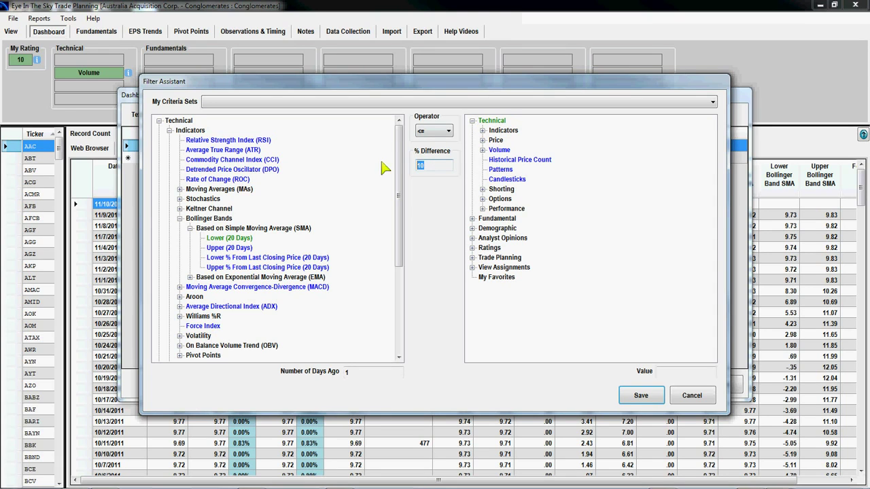
# - Compare against the upper 20-day SMA Bollinger band, 1 day ago, and save the PRO rule
pyautogui.click(482, 131)
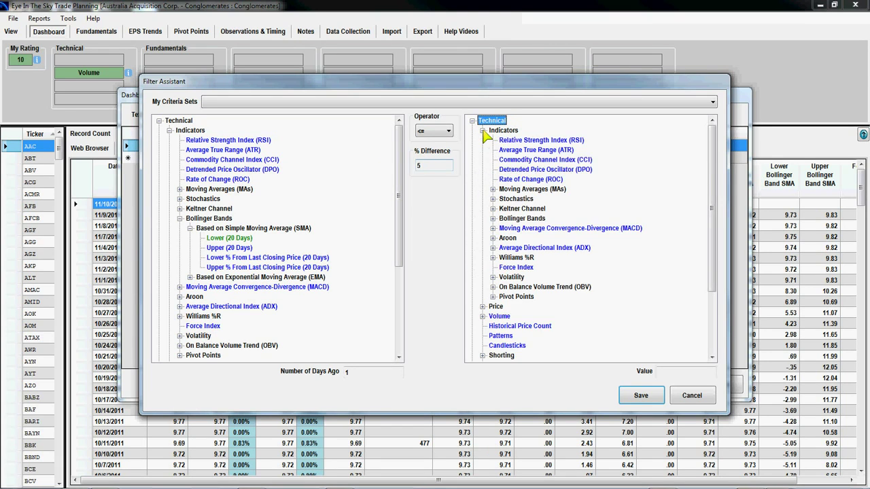
pyautogui.click(493, 218)
pyautogui.click(503, 229)
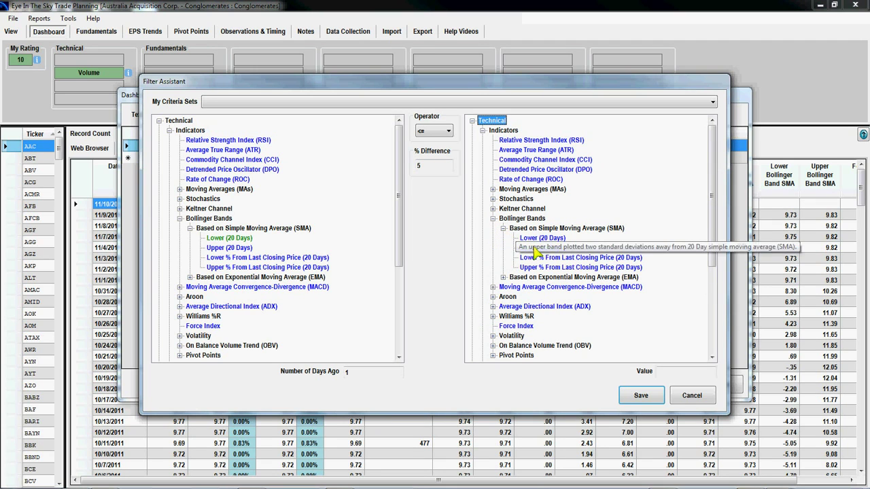
pyautogui.click(531, 249)
pyautogui.write('1')
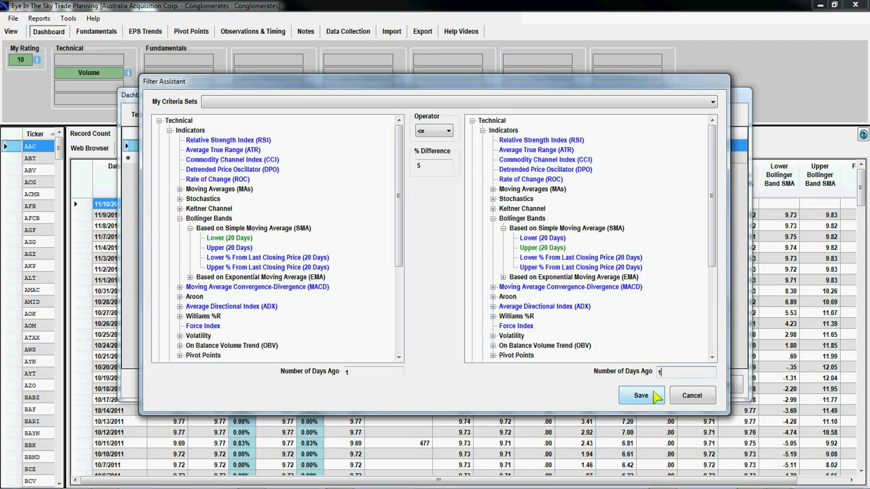
pyautogui.click(652, 396)
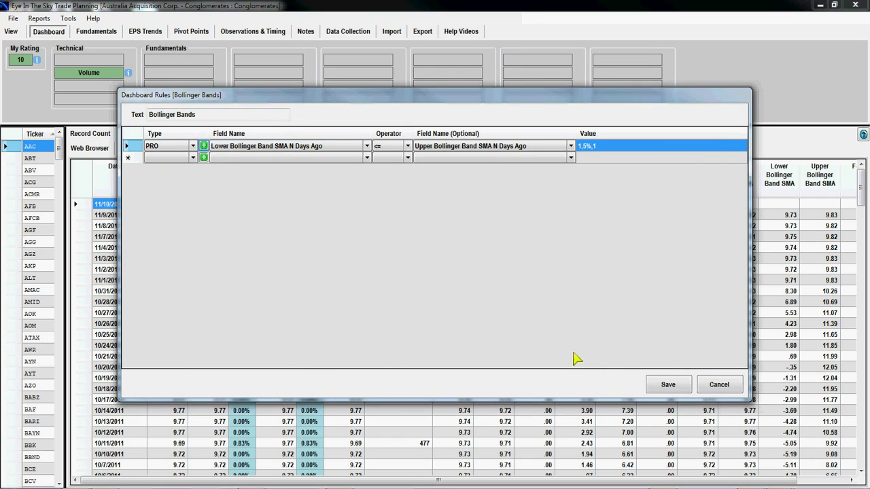